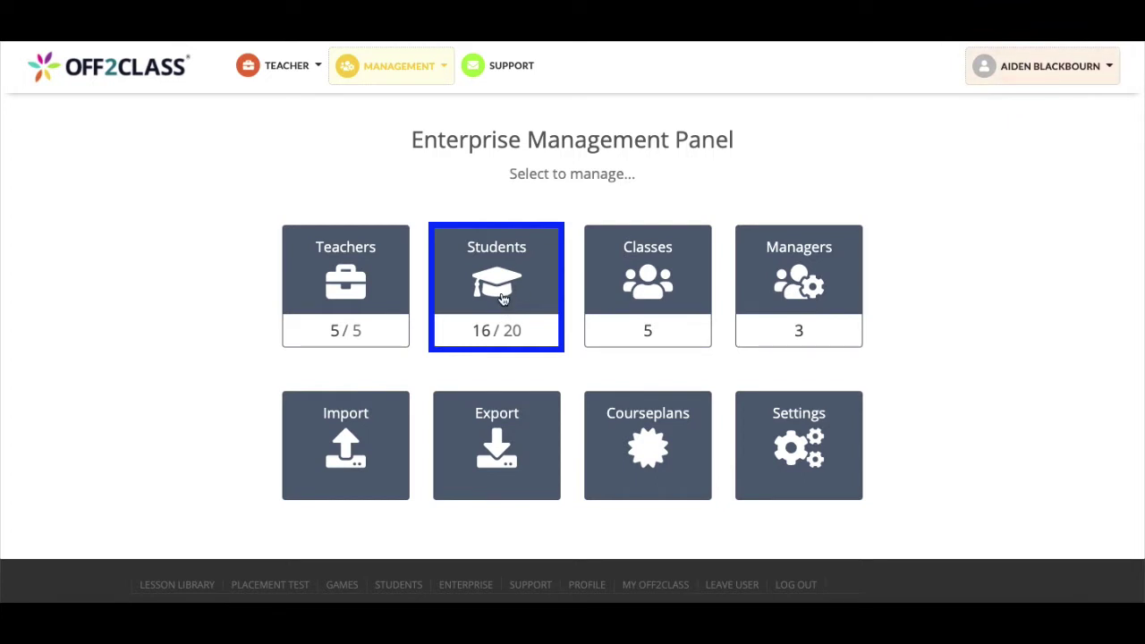
Scroll through the 16 enterprise students, then open the Add Student form
{"action": "left_click", "coordinate": [514, 291]}
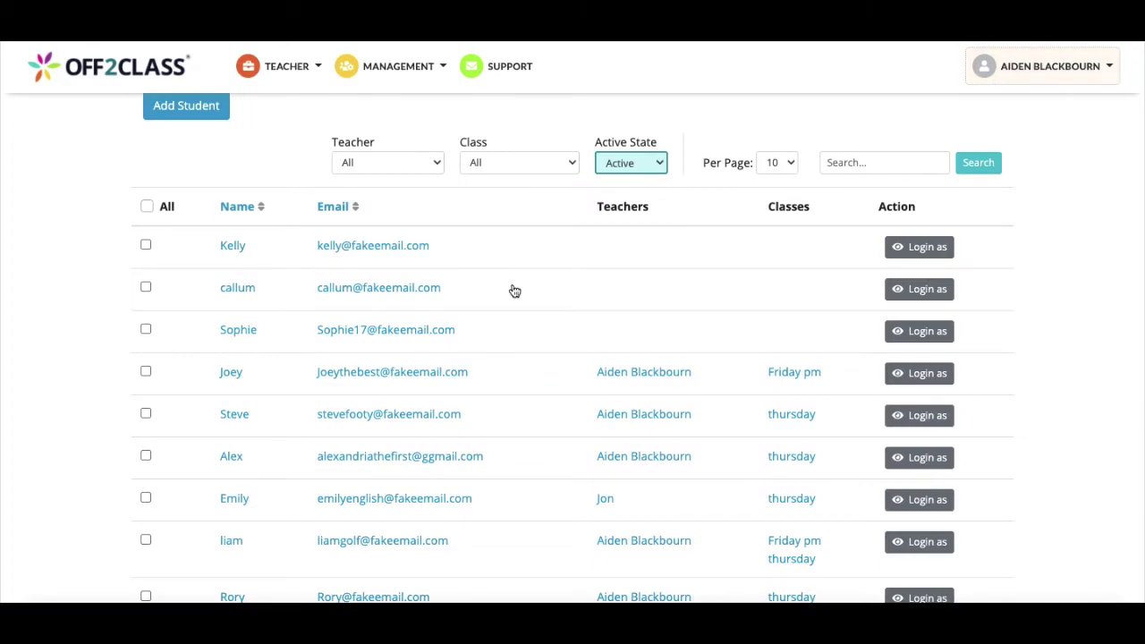
{"action": "scroll", "coordinate": [514, 291], "scroll_direction": "down", "scroll_amount": 2}
{"action": "scroll", "coordinate": [514, 291], "scroll_direction": "down", "scroll_amount": 2}
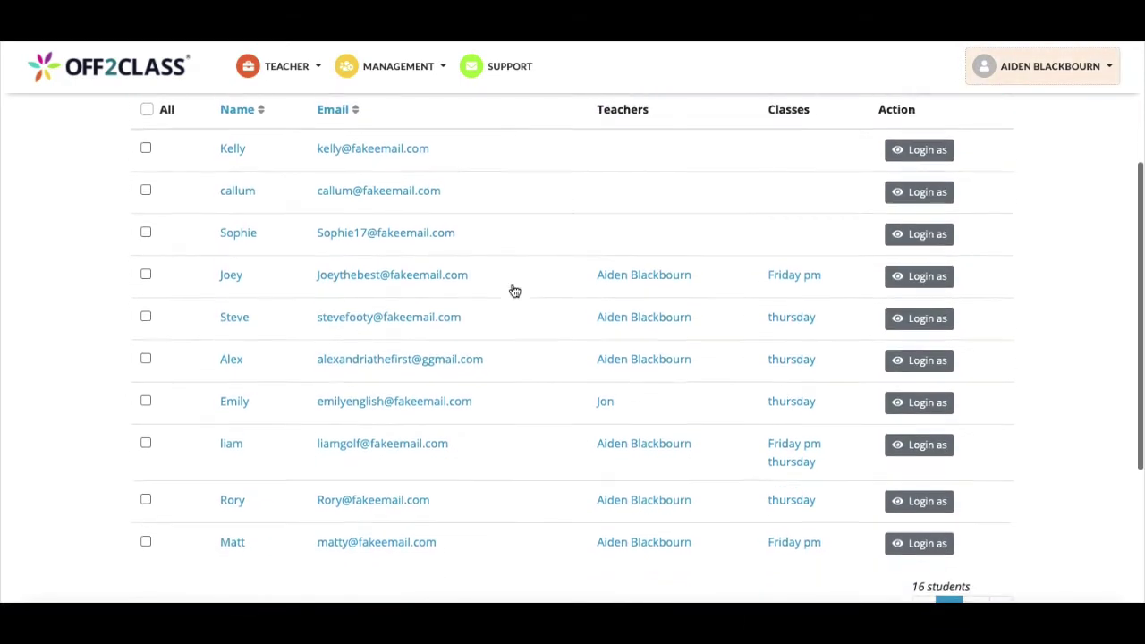
{"action": "scroll", "coordinate": [514, 291], "scroll_direction": "down", "scroll_amount": 1}
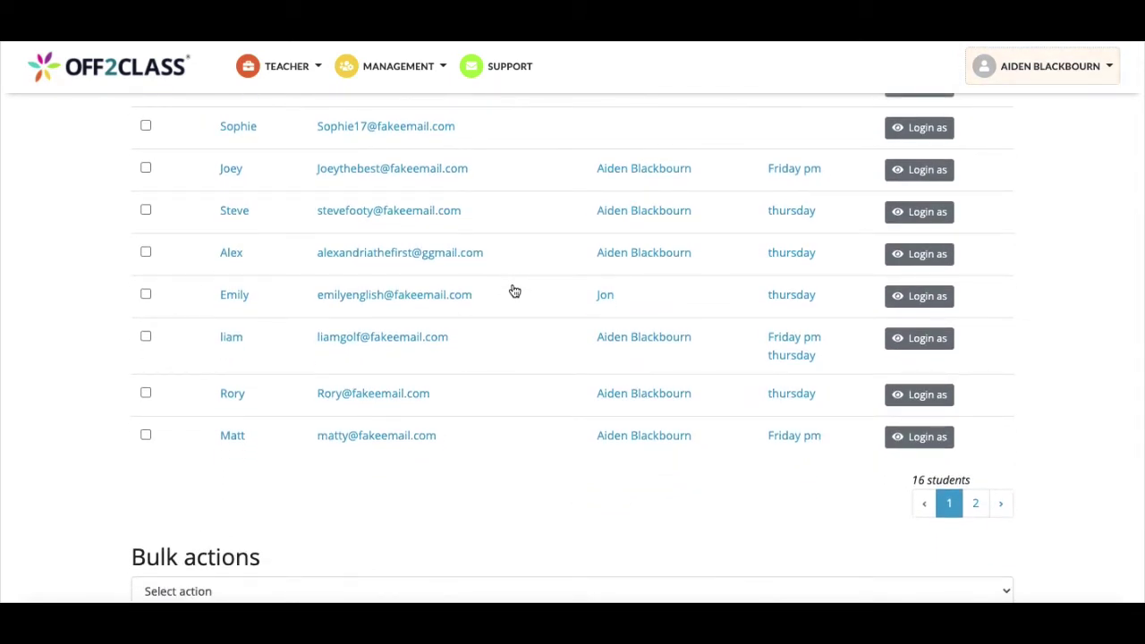
{"action": "scroll", "coordinate": [514, 291], "scroll_direction": "down", "scroll_amount": 1}
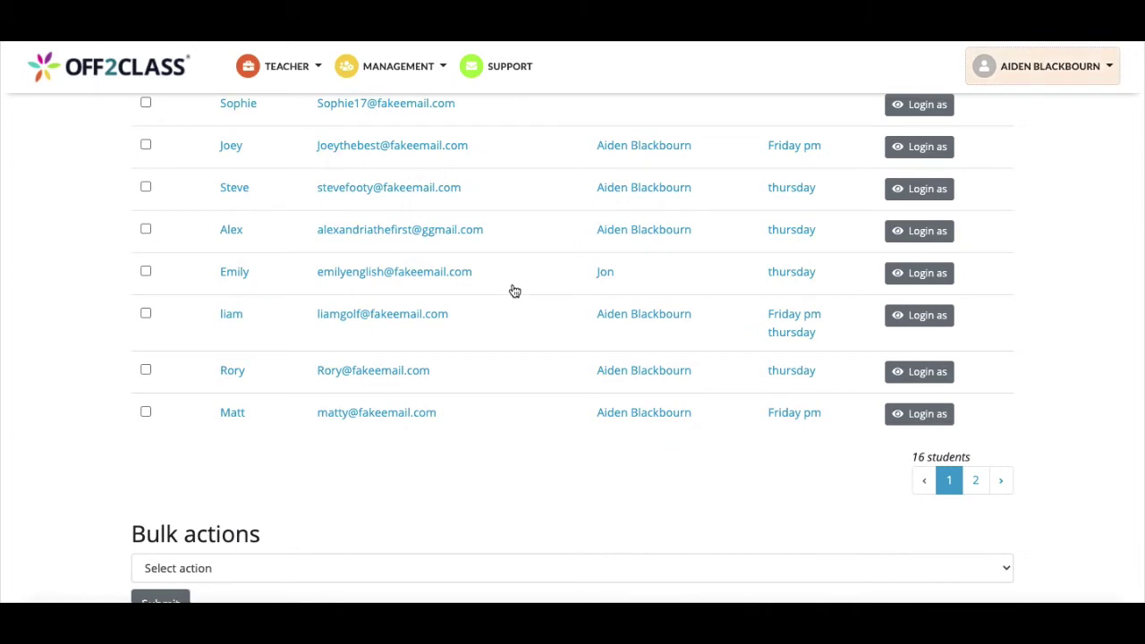
{"action": "scroll", "coordinate": [514, 291], "scroll_direction": "up", "scroll_amount": 5}
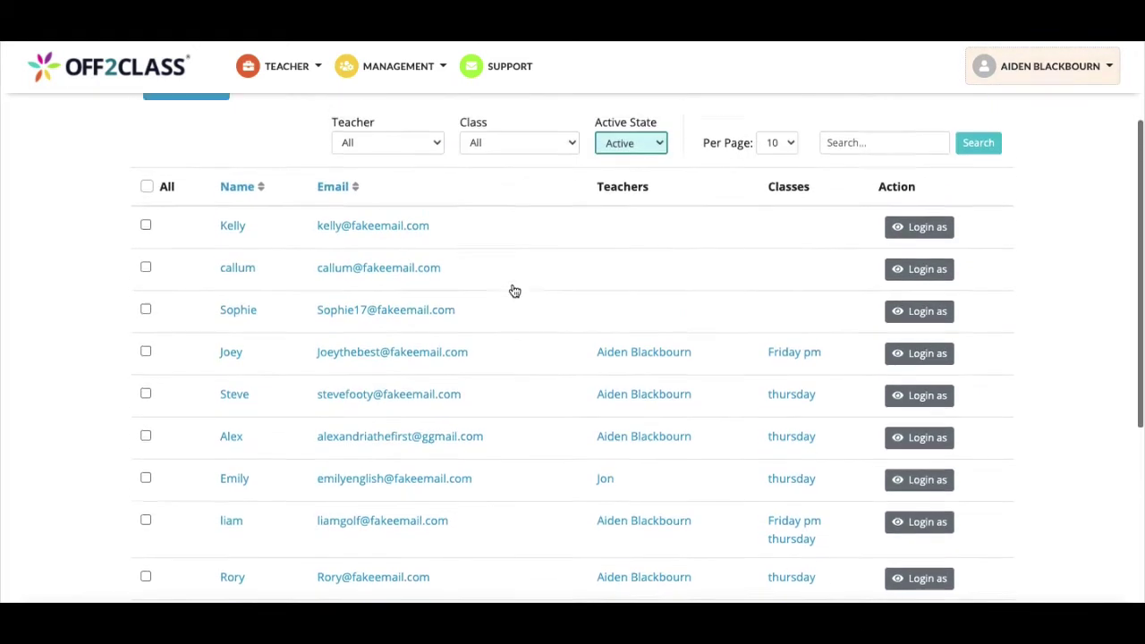
{"action": "scroll", "coordinate": [514, 291], "scroll_direction": "up", "scroll_amount": 2}
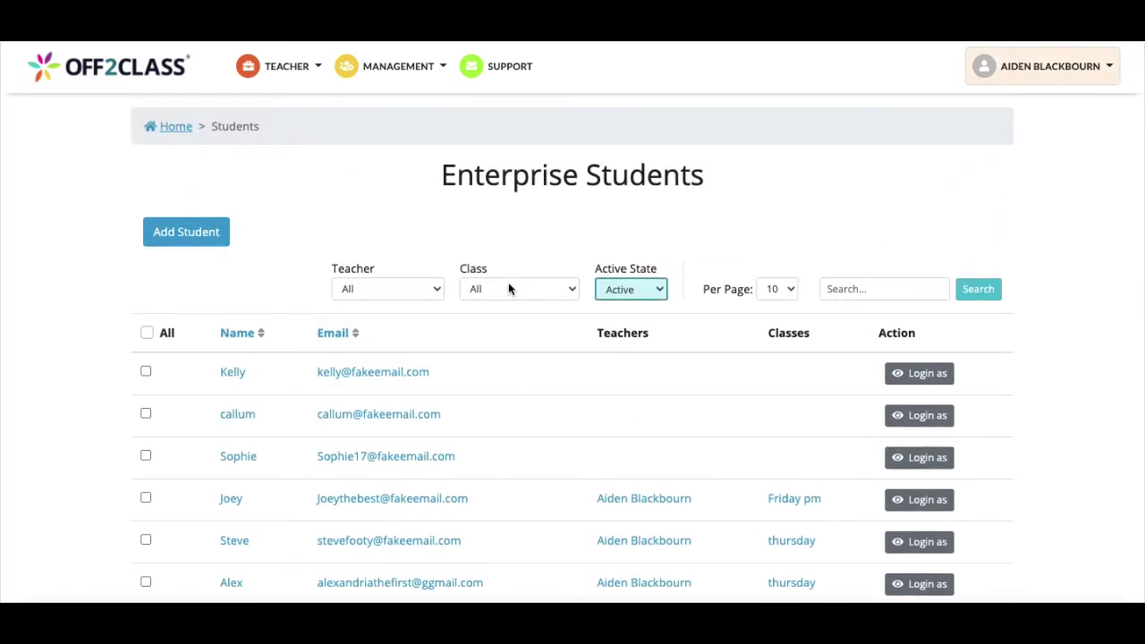
{"action": "left_click", "coordinate": [184, 240]}
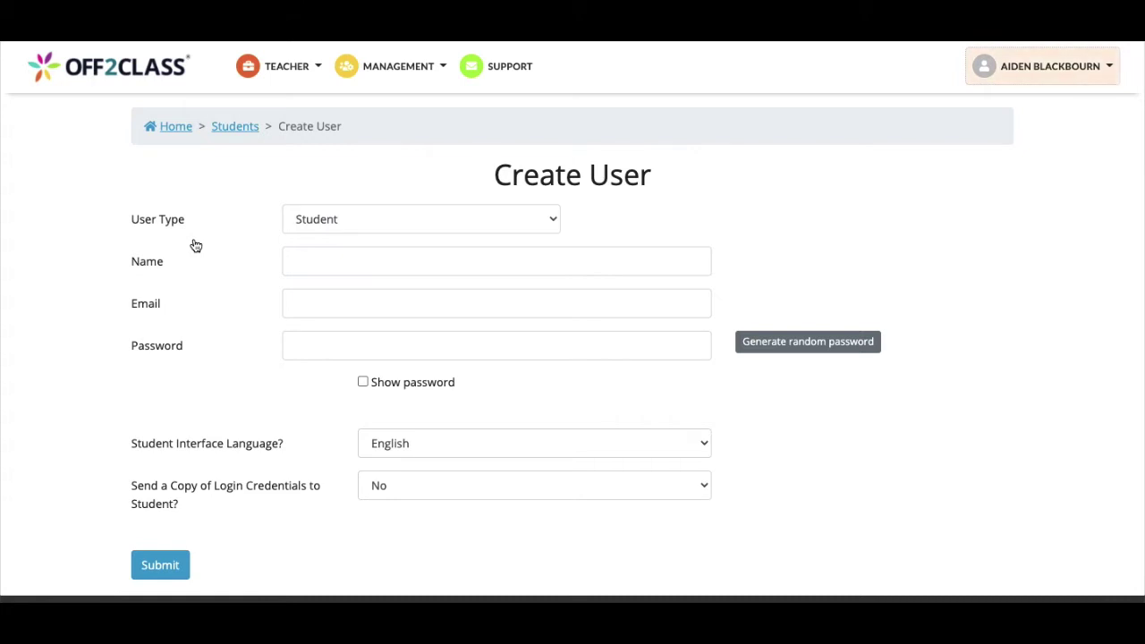
Enter the new student's first name, e-mail address and password in Create User
{"action": "left_click", "coordinate": [319, 259]}
{"action": "type", "text": "Stefano"}
{"action": "key", "text": "Tab"}
{"action": "key", "text": "Tab"}
{"action": "type", "text": "password"}
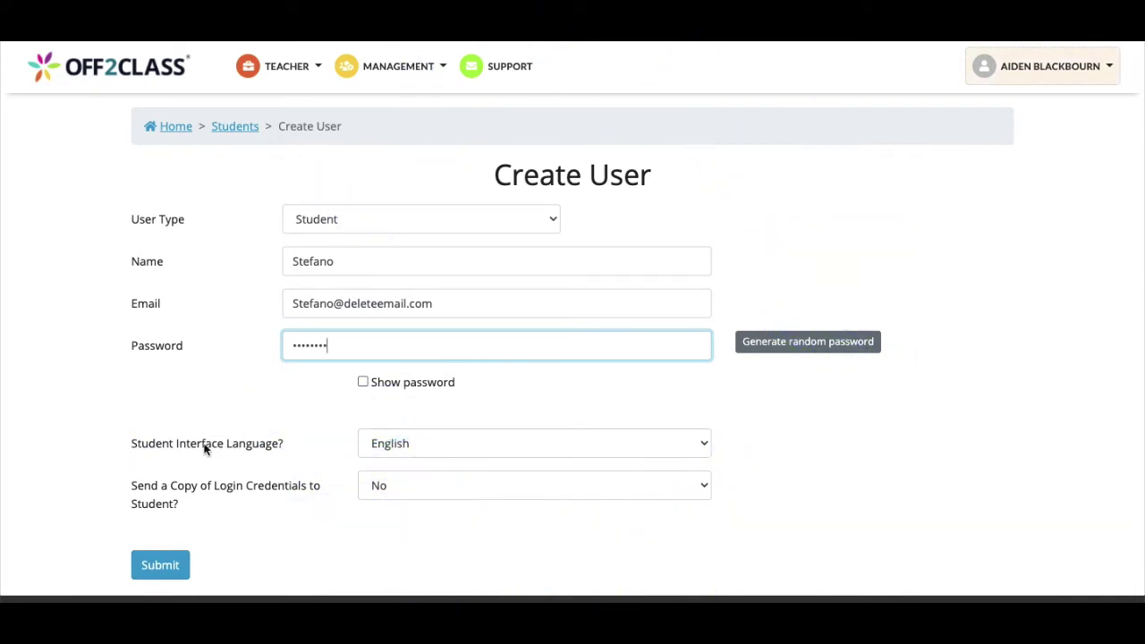
Keep English as the interface language and submit the new student account
{"action": "left_click", "coordinate": [406, 450]}
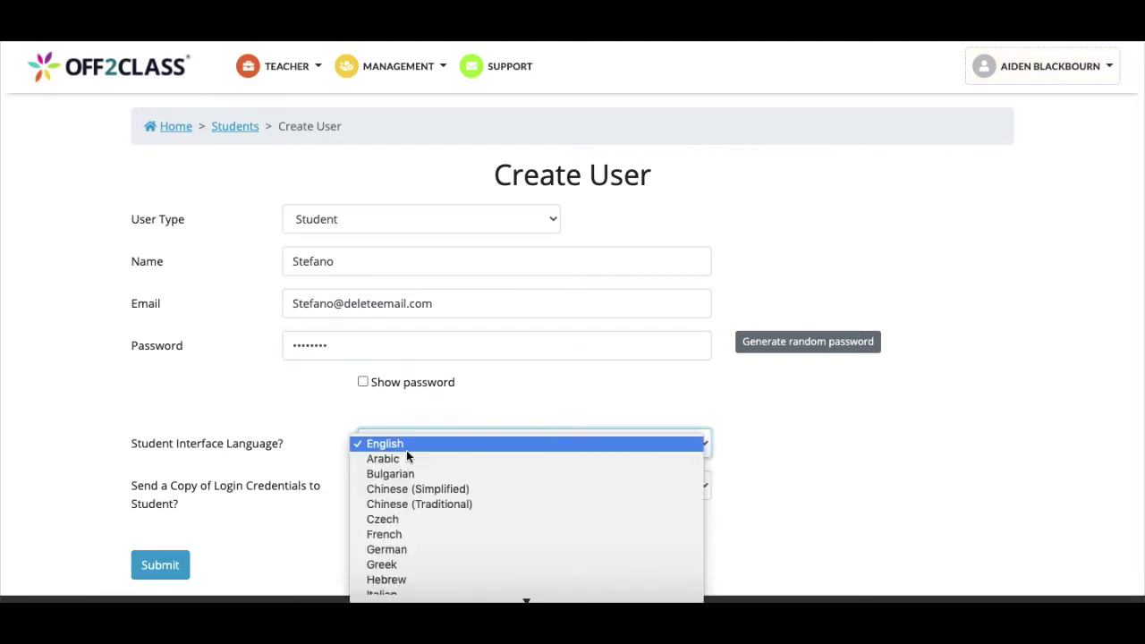
{"action": "scroll", "coordinate": [419, 515], "scroll_direction": "down", "scroll_amount": 1}
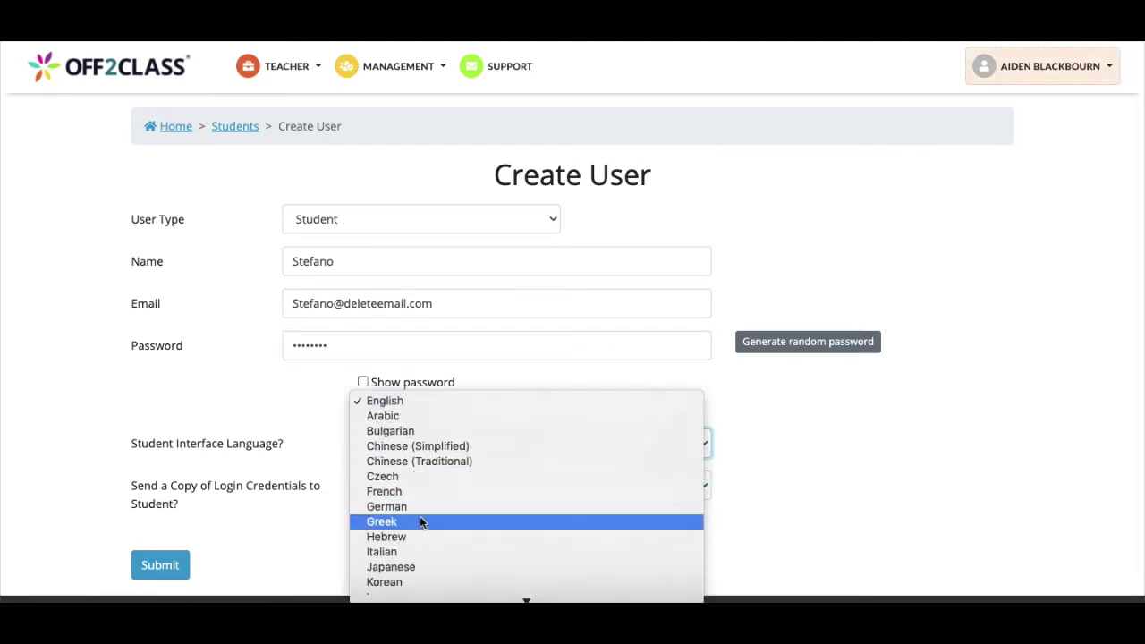
{"action": "scroll", "coordinate": [419, 522], "scroll_direction": "down", "scroll_amount": 2}
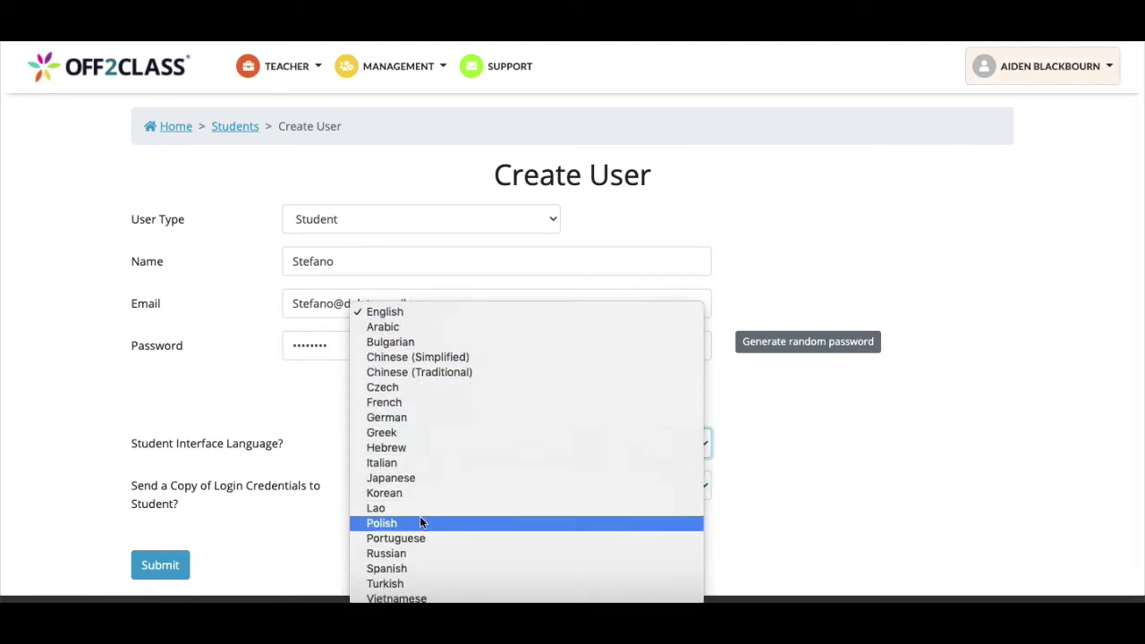
{"action": "left_click", "coordinate": [283, 439]}
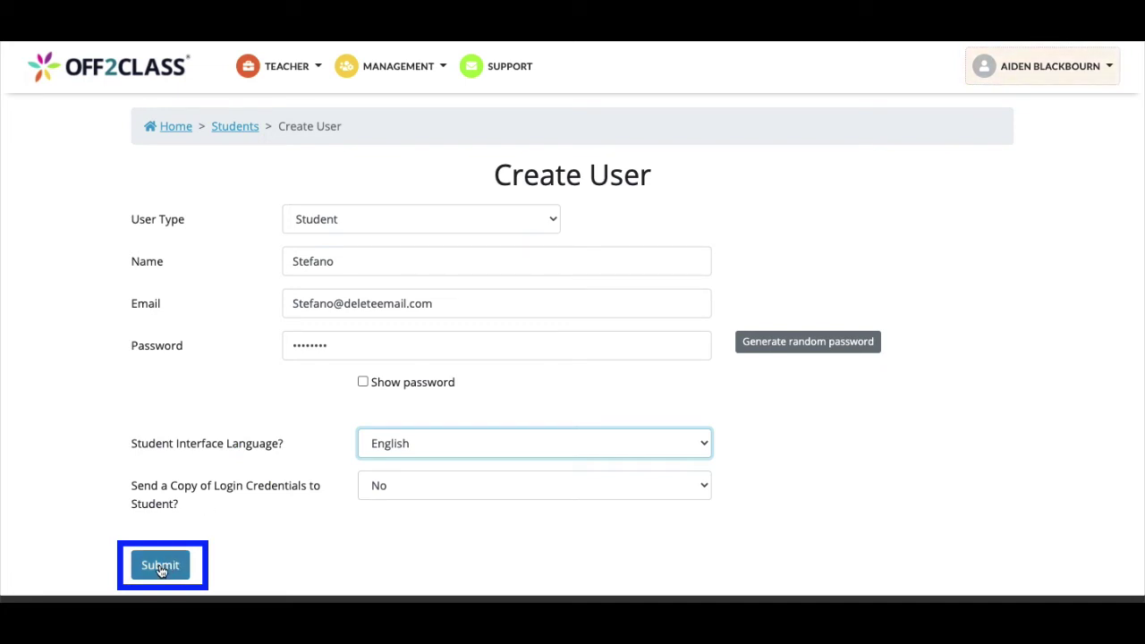
{"action": "left_click", "coordinate": [163, 569]}
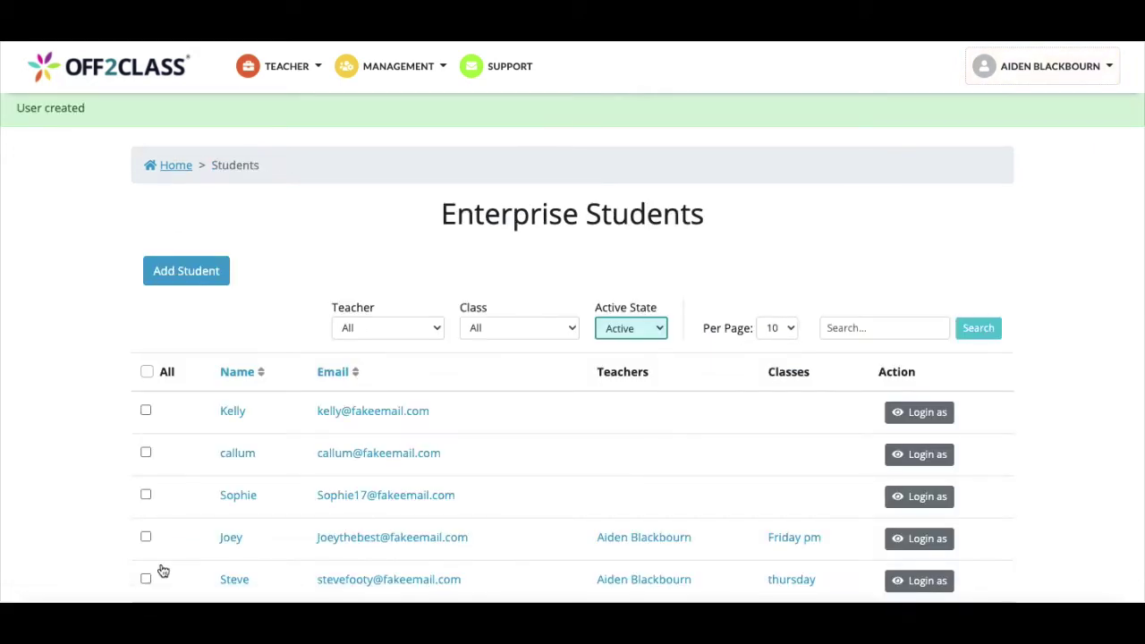
Find the newly created student on page 2 of the Students list
{"action": "scroll", "coordinate": [320, 509], "scroll_direction": "down", "scroll_amount": 1}
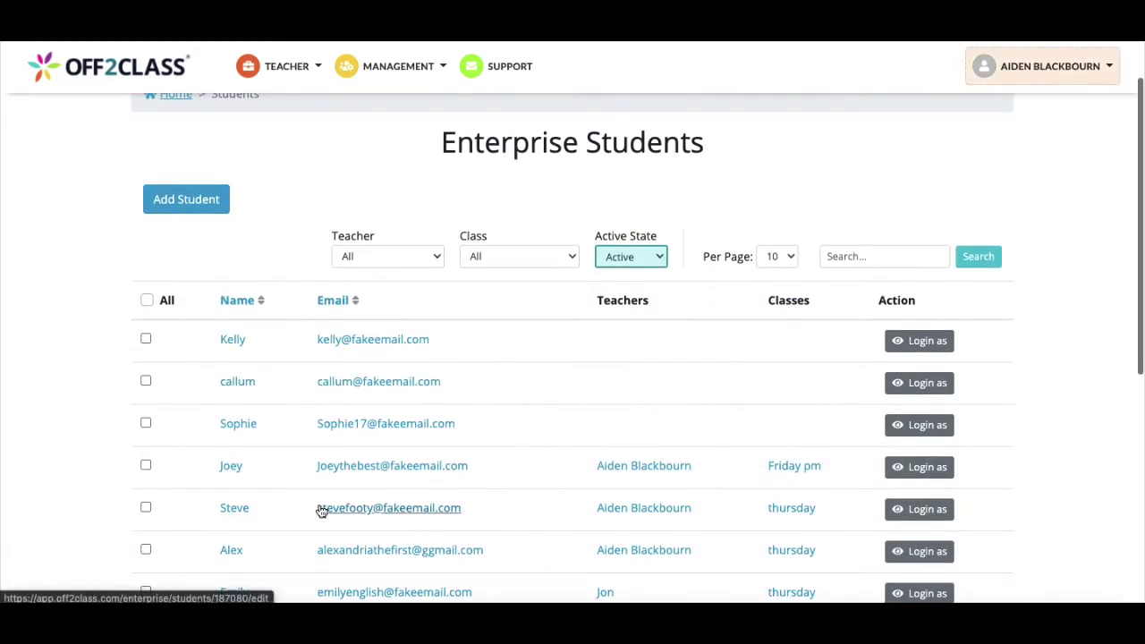
{"action": "scroll", "coordinate": [320, 510], "scroll_direction": "down", "scroll_amount": 3}
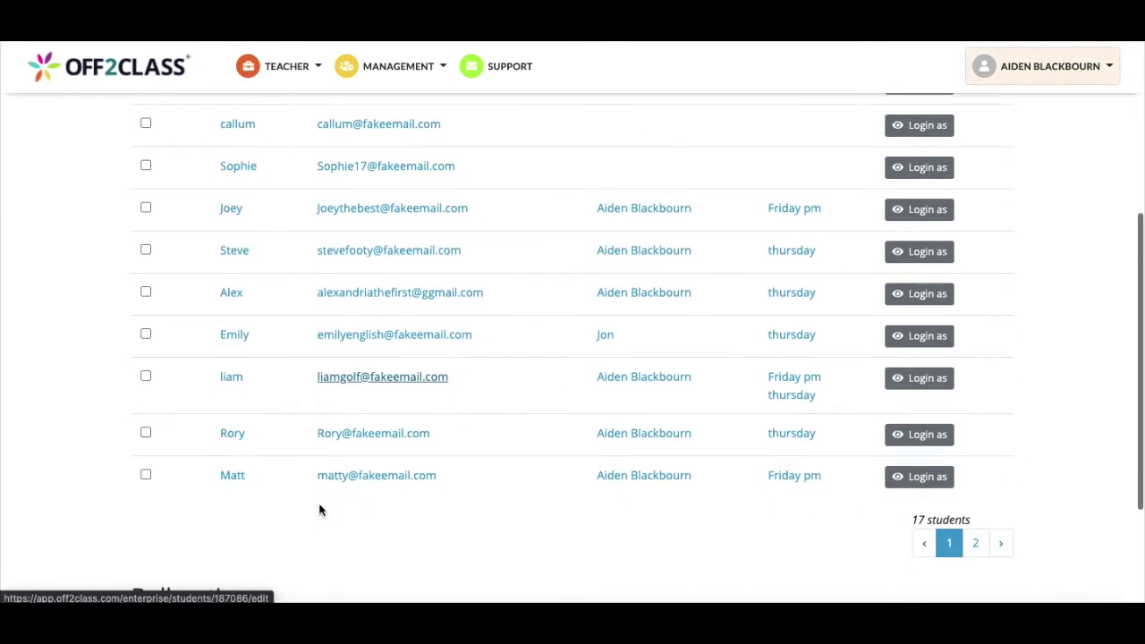
{"action": "scroll", "coordinate": [320, 510], "scroll_direction": "down", "scroll_amount": 1}
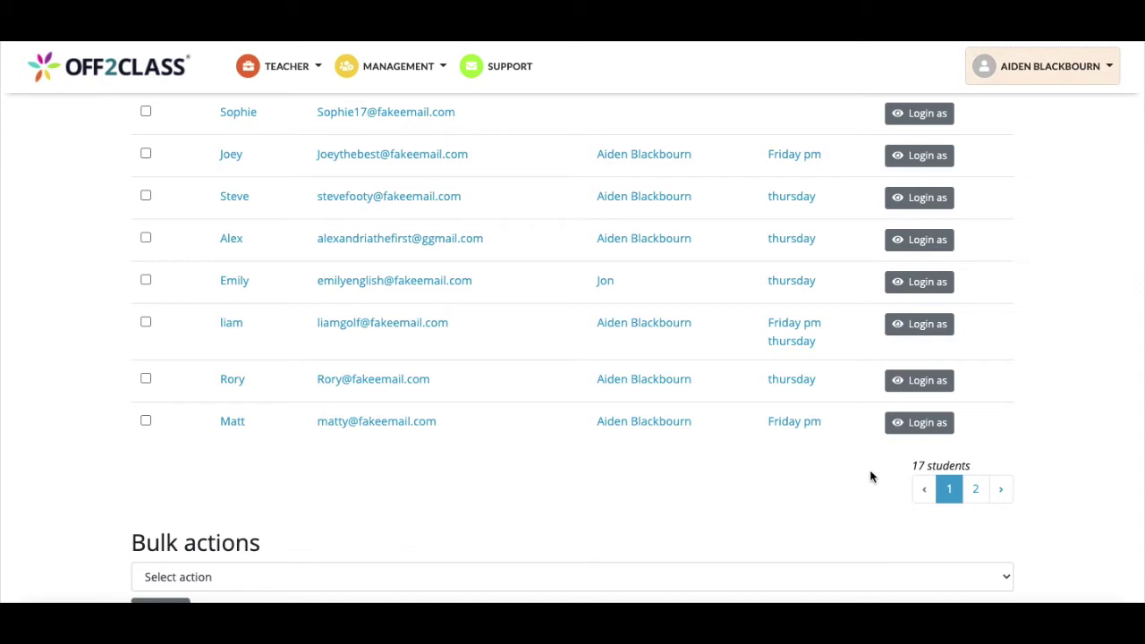
{"action": "left_click", "coordinate": [977, 490]}
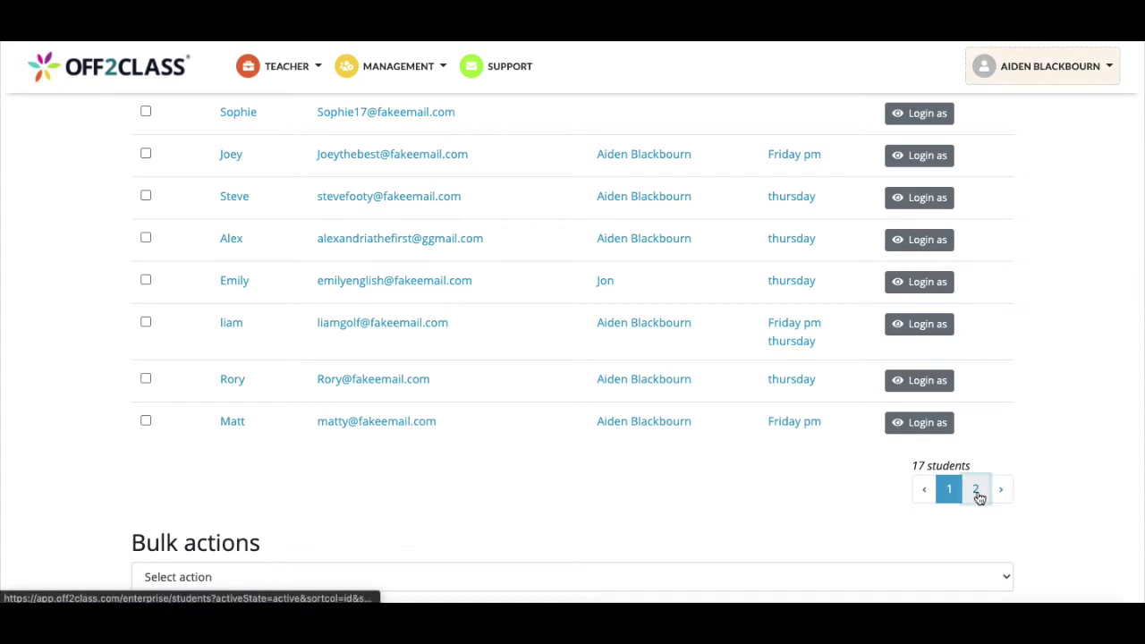
{"action": "scroll", "coordinate": [977, 499], "scroll_direction": "down", "scroll_amount": 3}
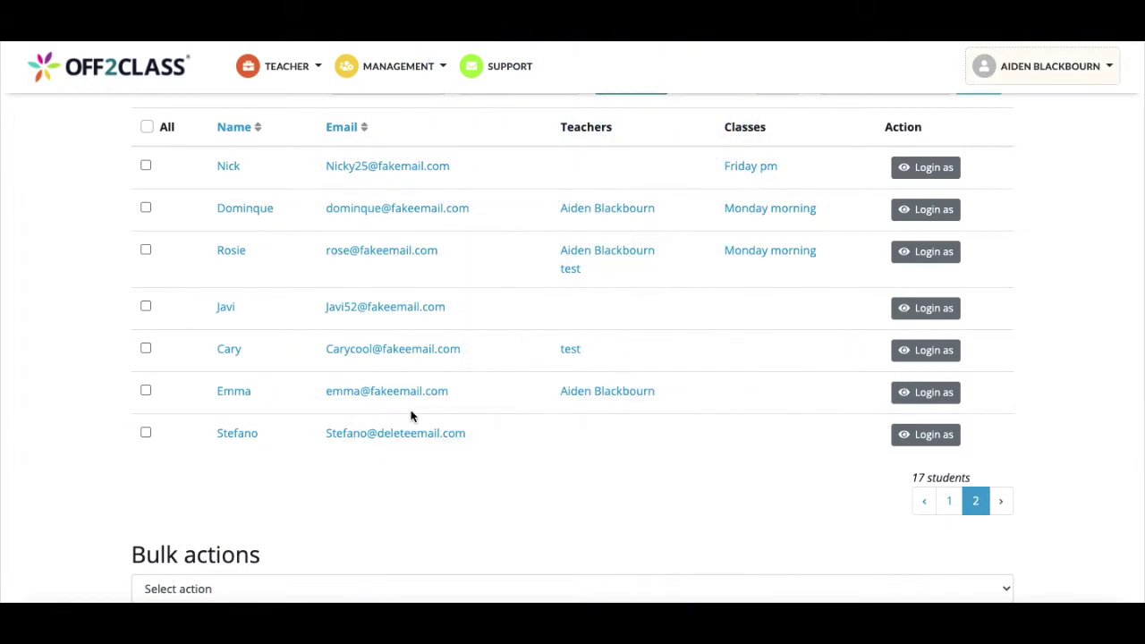
{"action": "scroll", "coordinate": [444, 384], "scroll_direction": "up", "scroll_amount": 1}
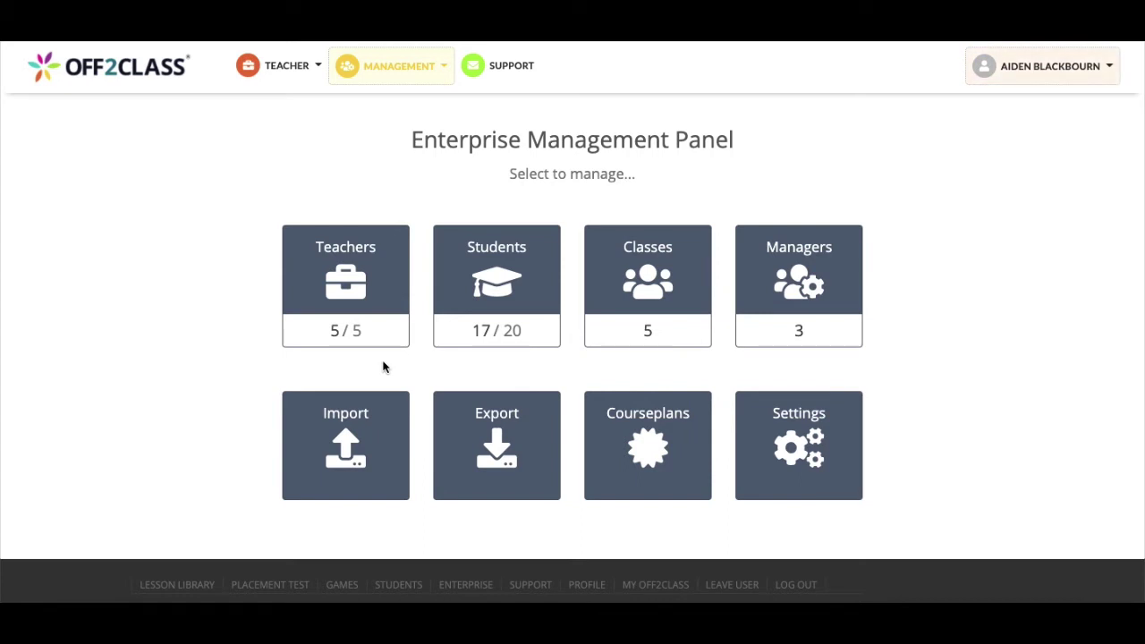
Go to the Importers page and choose Import Students under New Students
{"action": "left_click", "coordinate": [362, 458]}
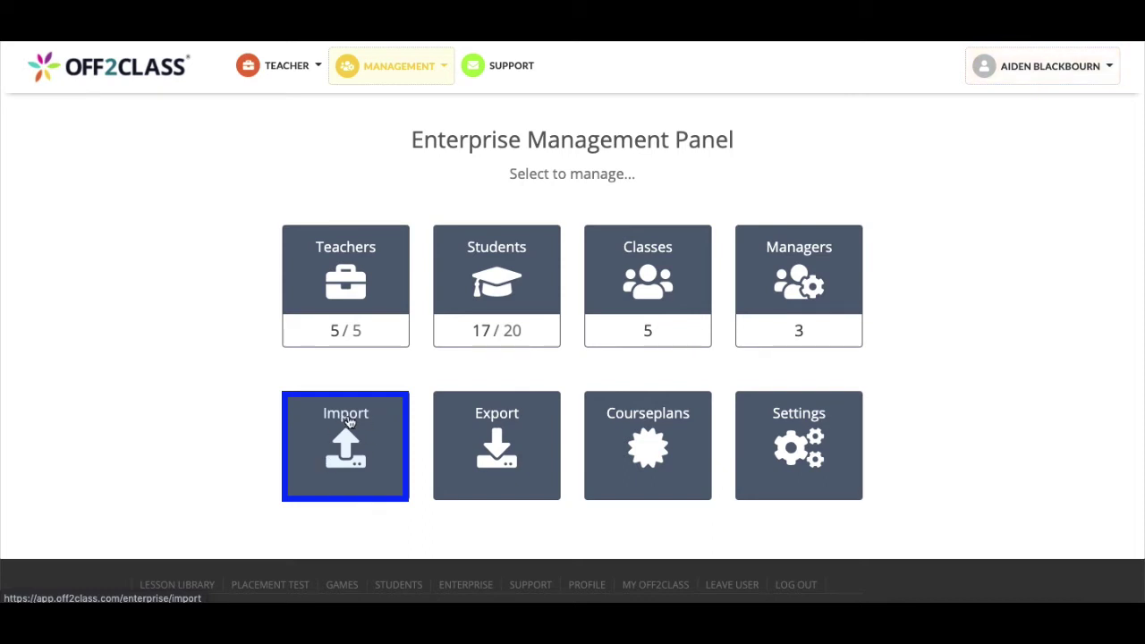
{"action": "left_click", "coordinate": [333, 462]}
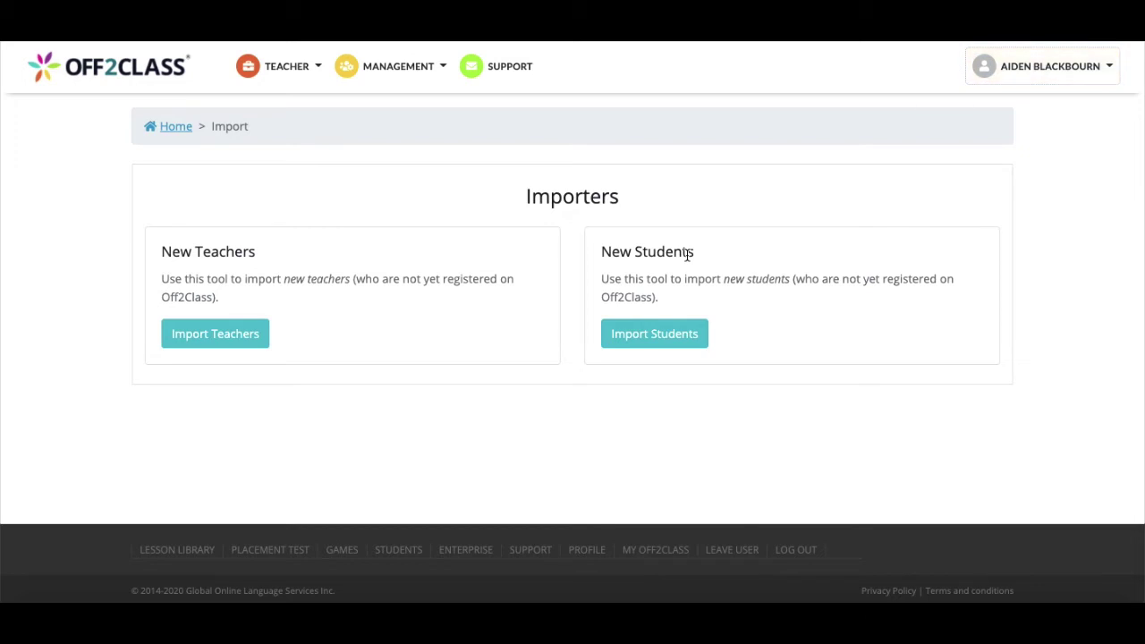
{"action": "left_click", "coordinate": [682, 341]}
Scroll the Import Students page to review its Available Fields for the CSV
{"action": "scroll", "coordinate": [681, 343], "scroll_direction": "down", "scroll_amount": 1}
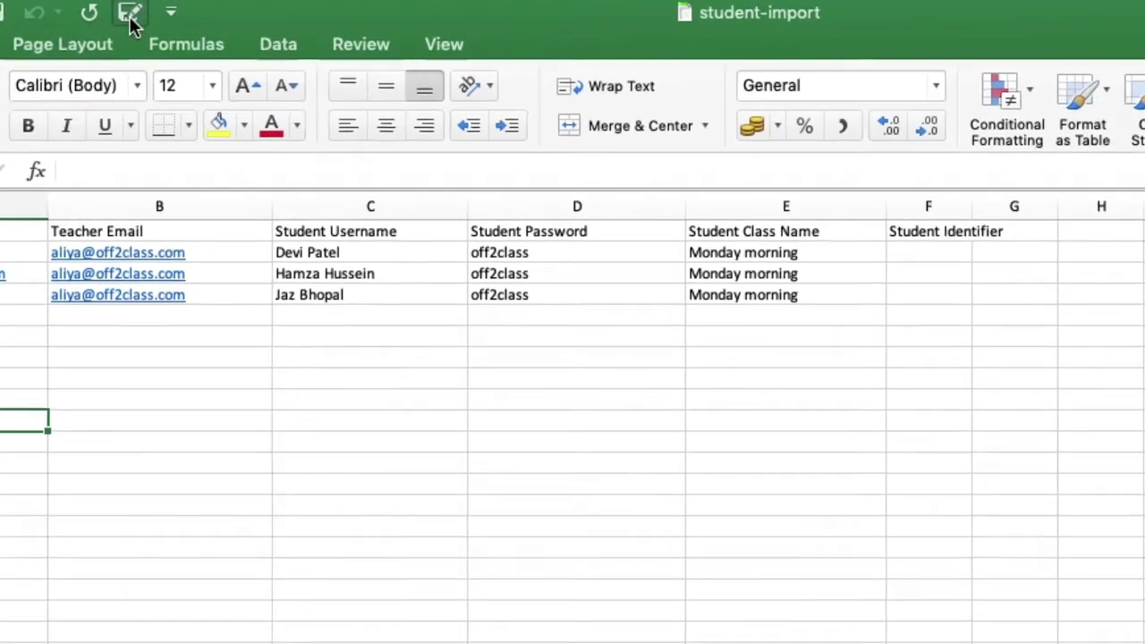
Save the student-import sheet in CSV file format via Save As
{"action": "left_click", "coordinate": [276, 11]}
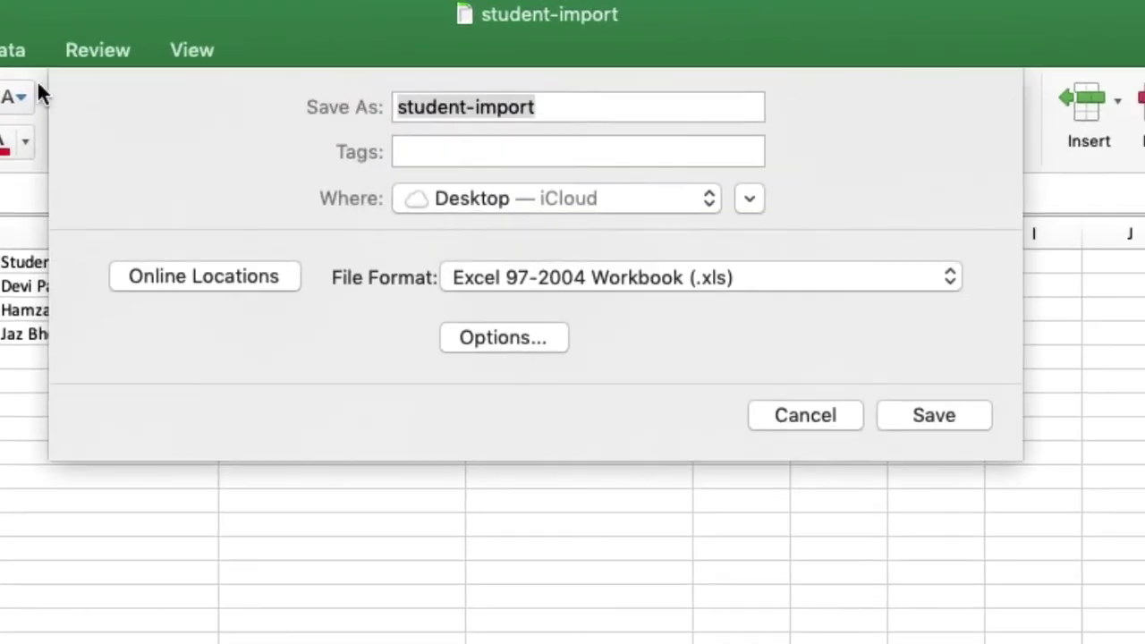
{"action": "left_click", "coordinate": [677, 273]}
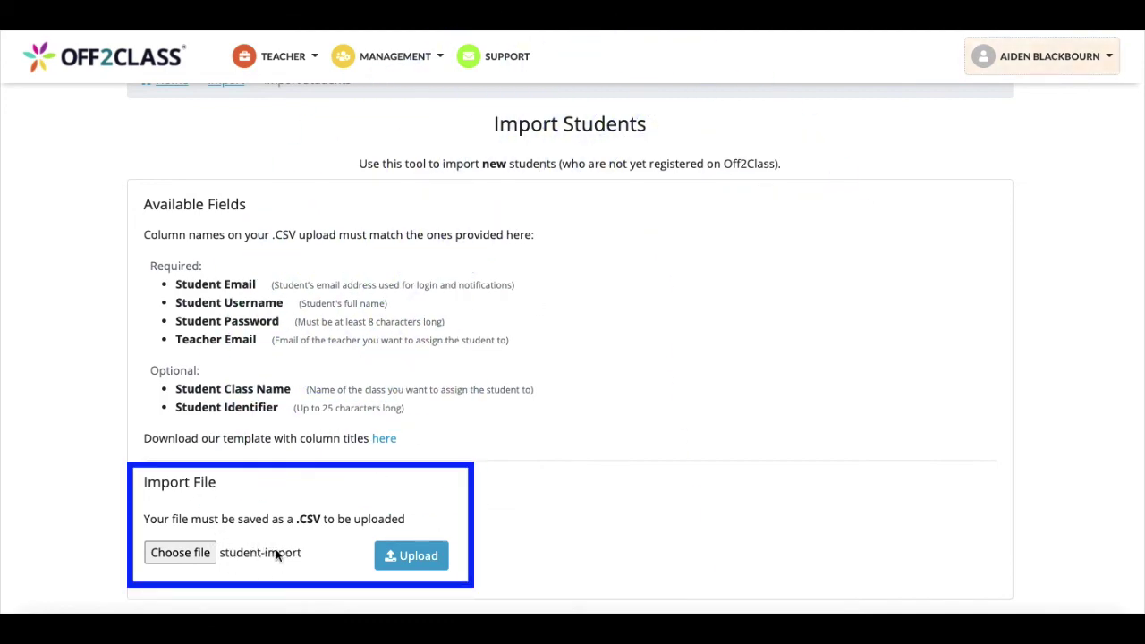
Upload the CSV and create the three previewed students
{"action": "left_click", "coordinate": [414, 556]}
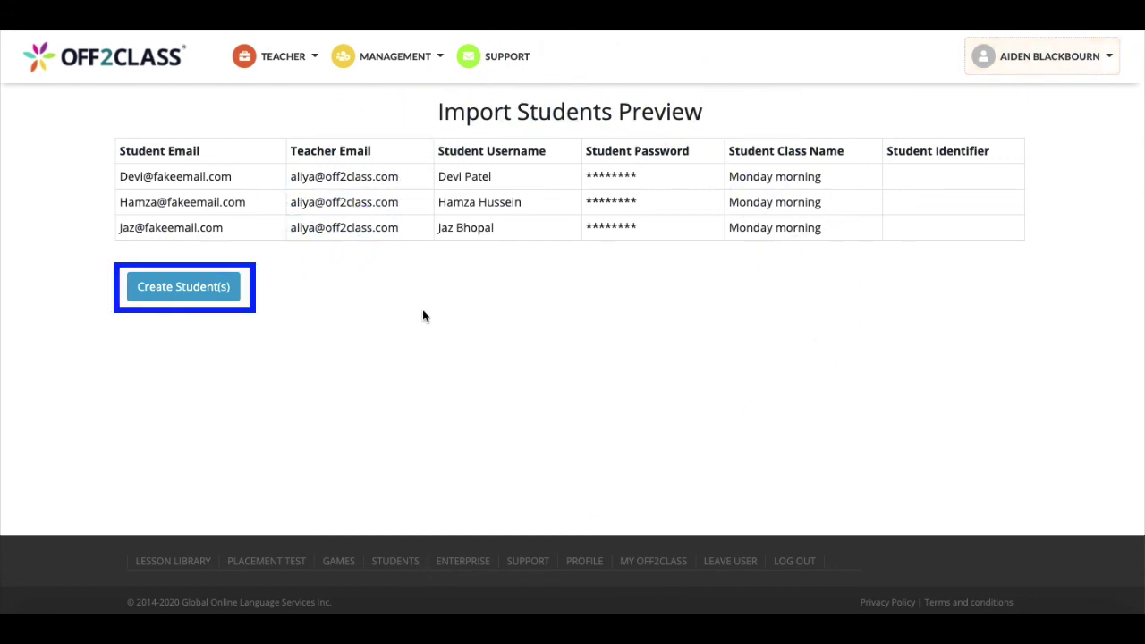
{"action": "left_click", "coordinate": [214, 288]}
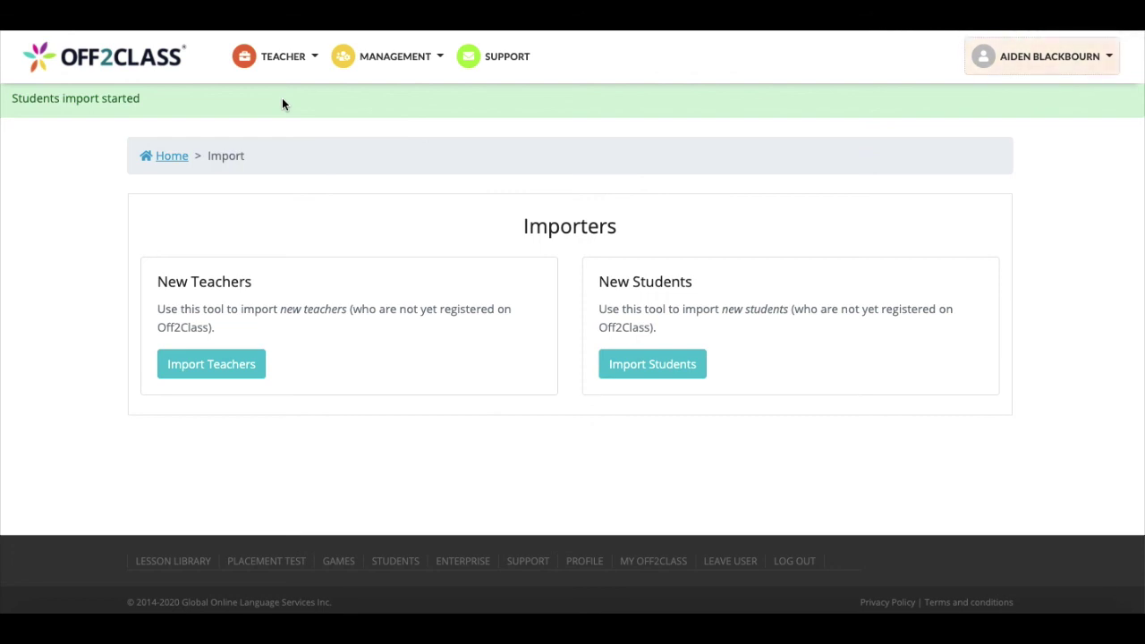
Open the enterprise Students list and check the three imported students on its final rows
{"action": "left_click", "coordinate": [381, 64]}
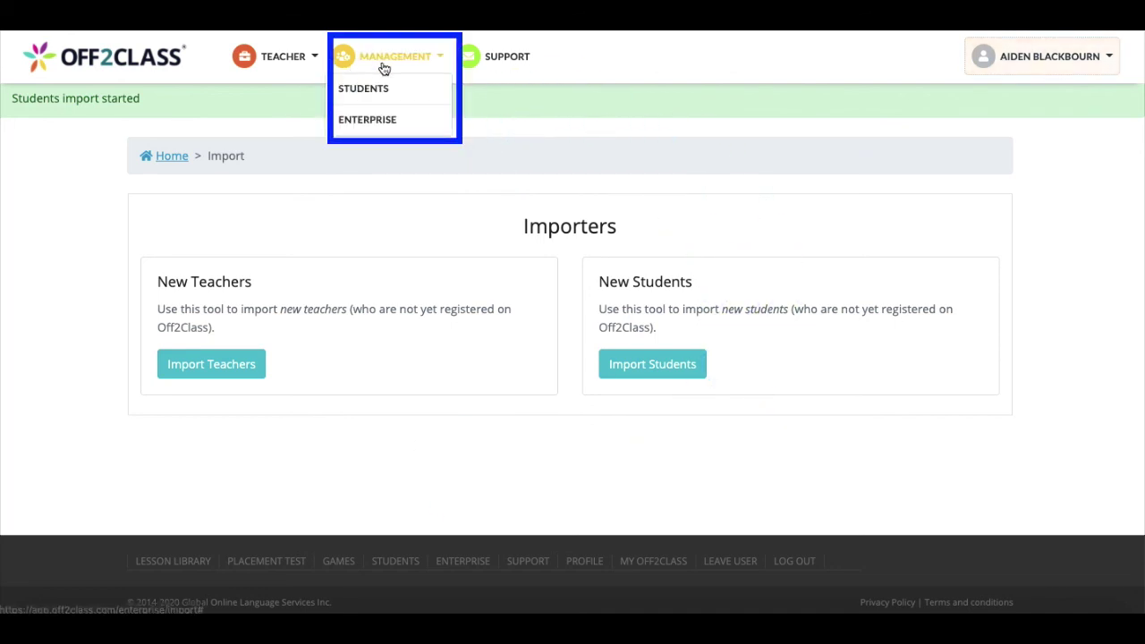
{"action": "left_click", "coordinate": [387, 122]}
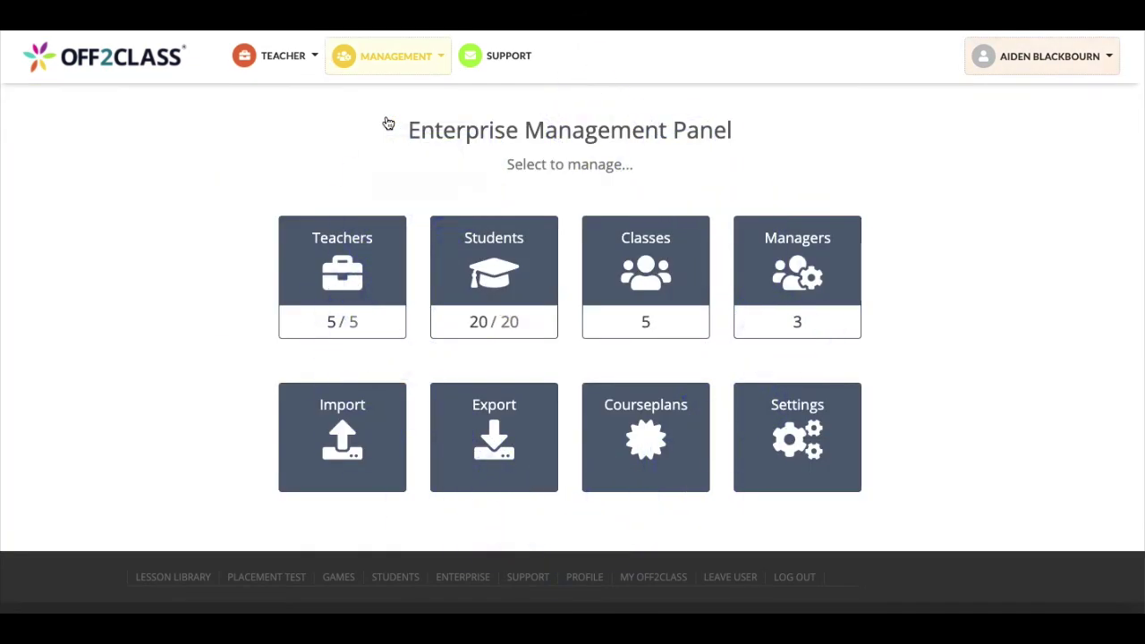
{"action": "left_click", "coordinate": [465, 253]}
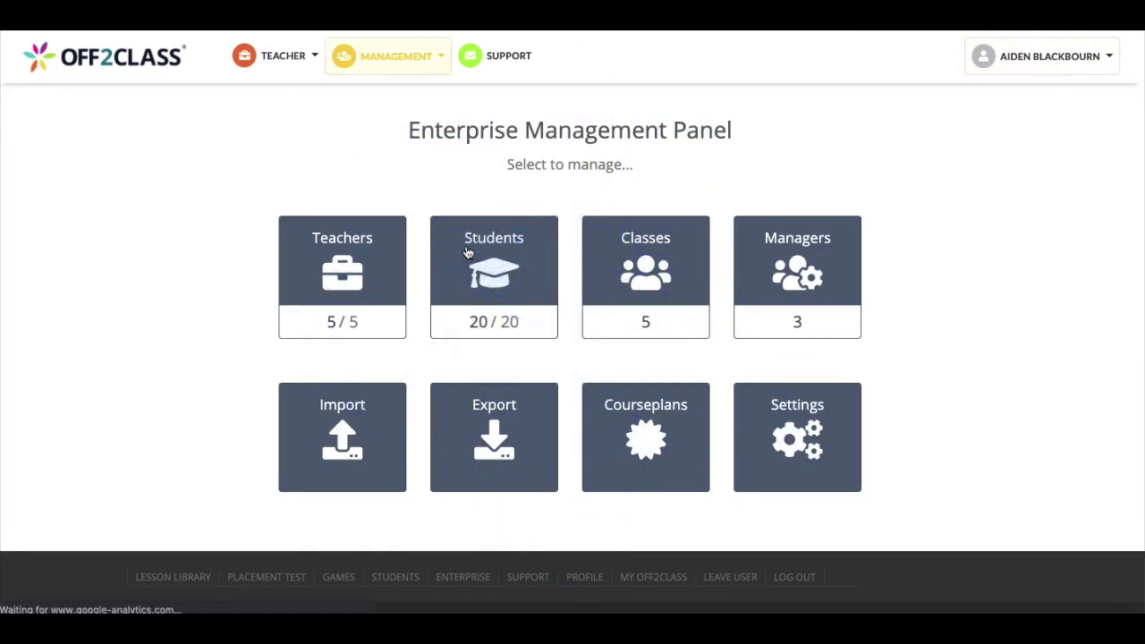
{"action": "scroll", "coordinate": [785, 500], "scroll_direction": "down", "scroll_amount": 6}
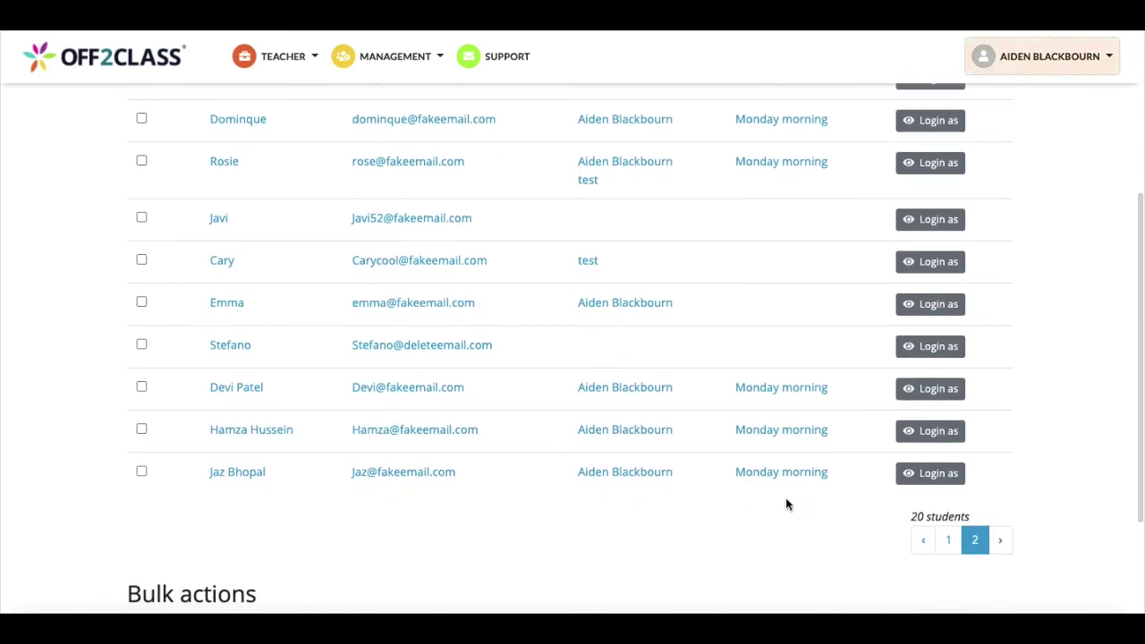